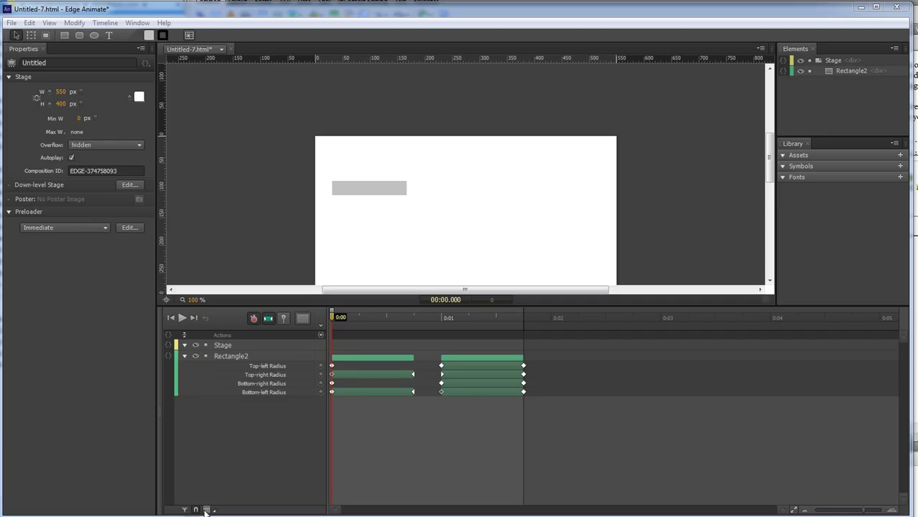
- Show the timeline grid at 10 divisions per second
click(207, 511)
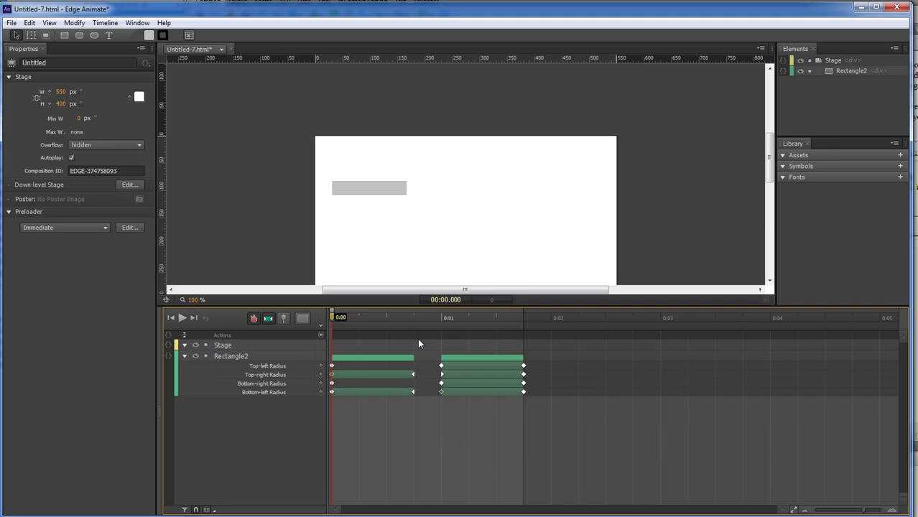
click(214, 510)
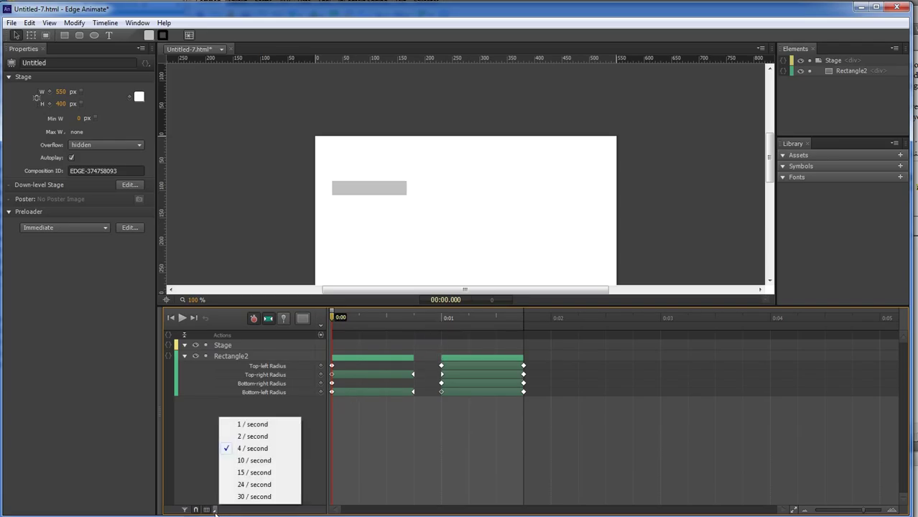
click(242, 461)
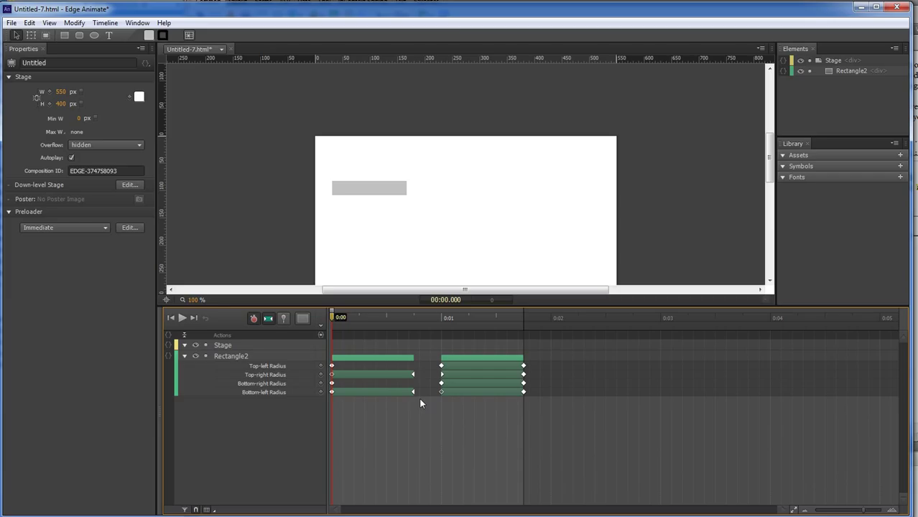
- Snap the end keyframes of both corner-radius transitions onto grid lines, near 0.7 s and 1.7 s
click(413, 348)
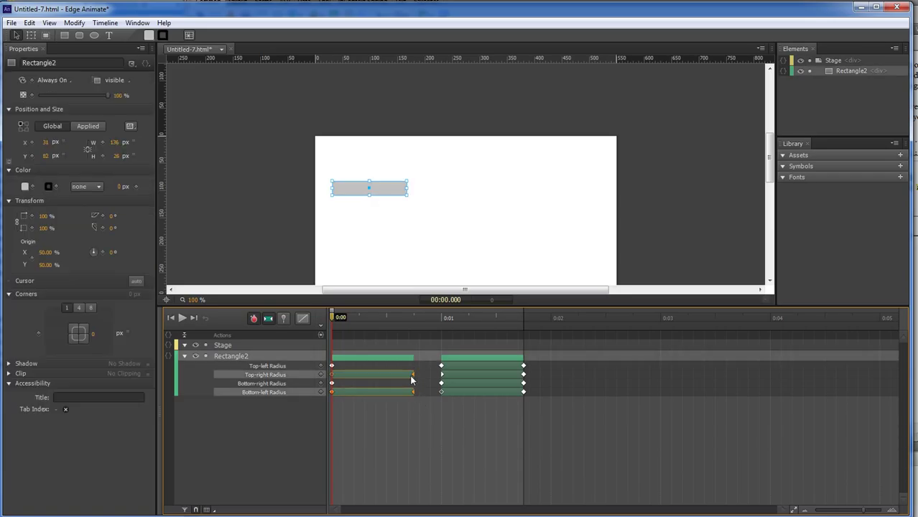
click(418, 394)
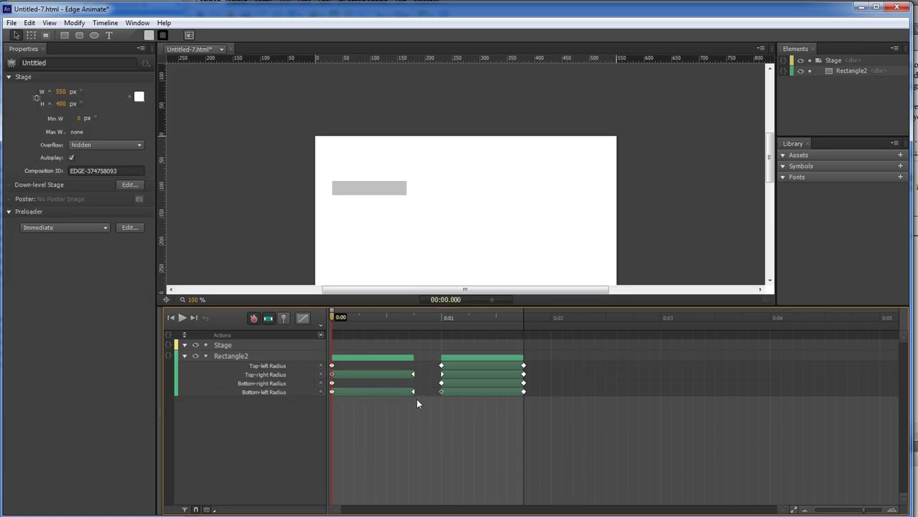
click(412, 347)
drag(414, 376, 409, 374)
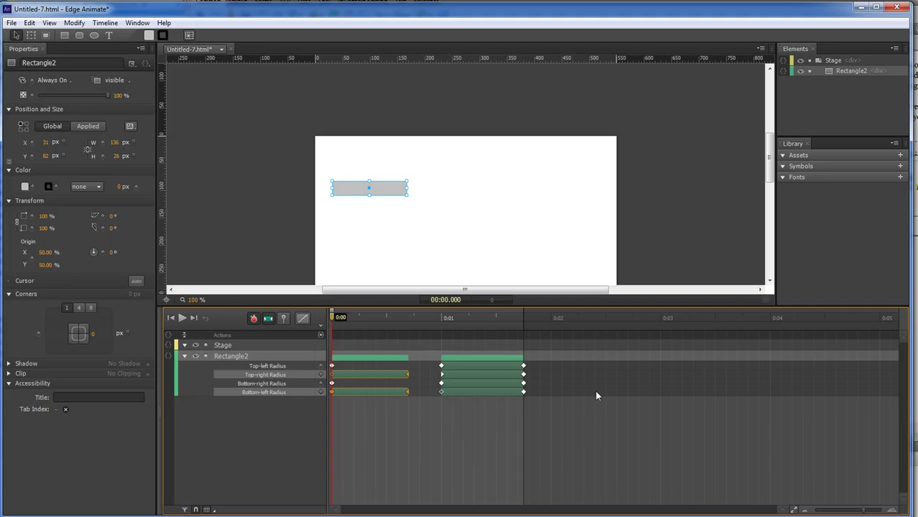
click(528, 399)
drag(434, 399, 518, 366)
click(522, 401)
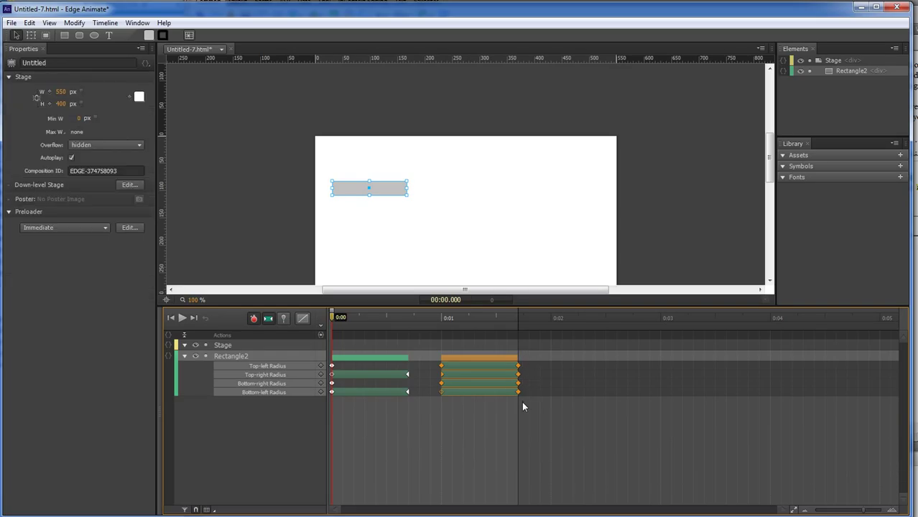
- Switch the grid to 30 per second and snap the first transition's end keyframes onto it
click(216, 510)
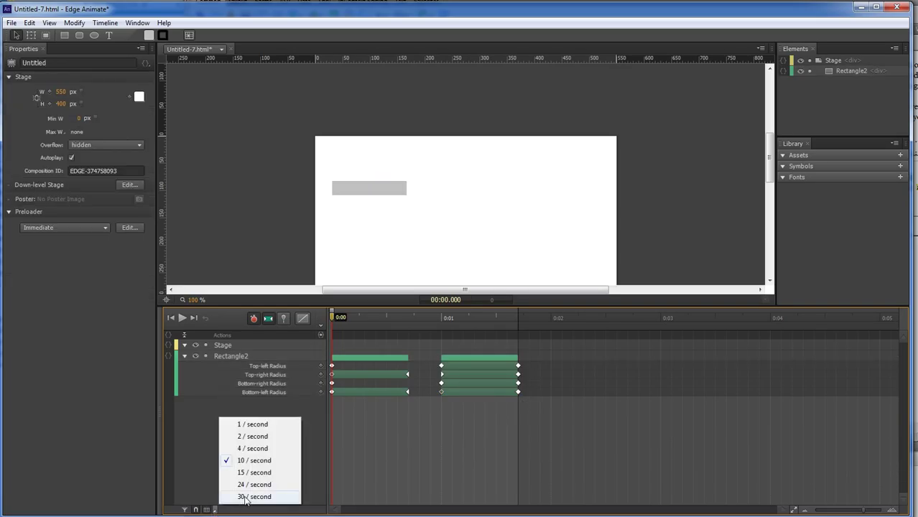
click(248, 497)
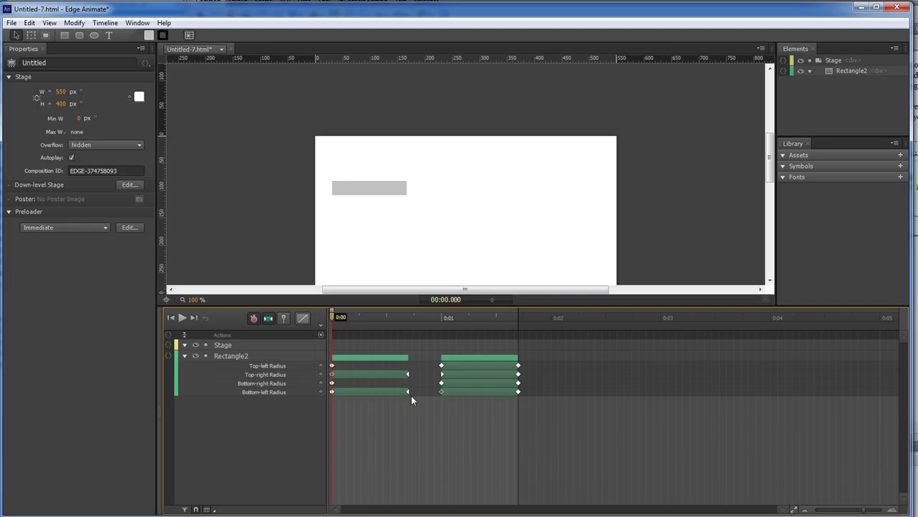
click(403, 373)
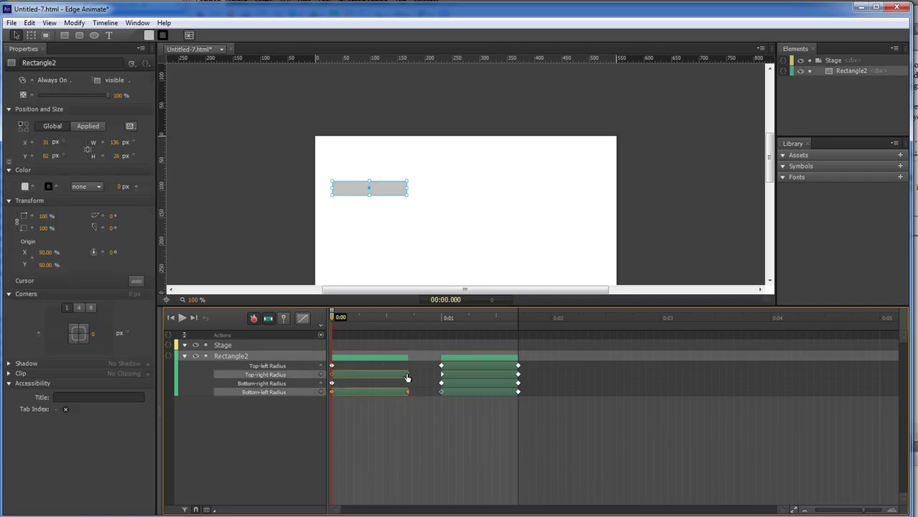
drag(408, 379, 402, 380)
- Snap the second transition's end near 1.7 s, then scrub to preview the corner rounding
click(514, 357)
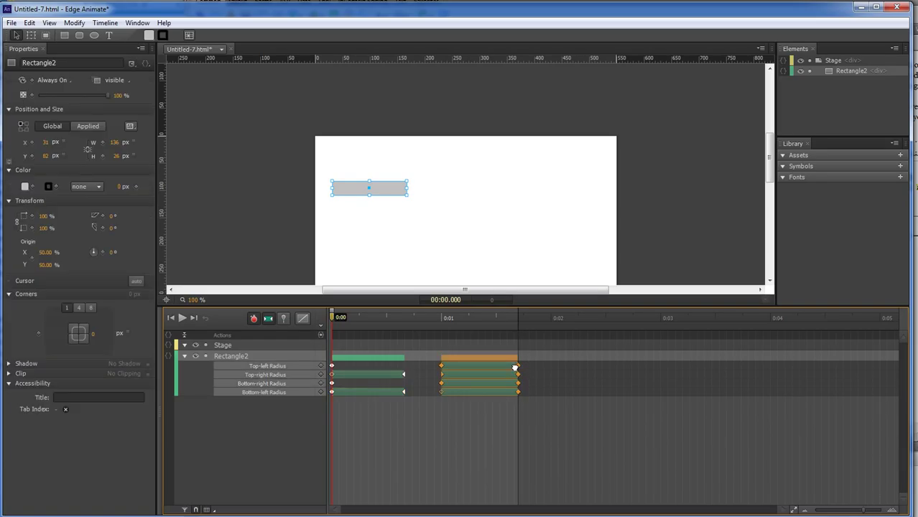
drag(515, 368, 511, 368)
click(518, 413)
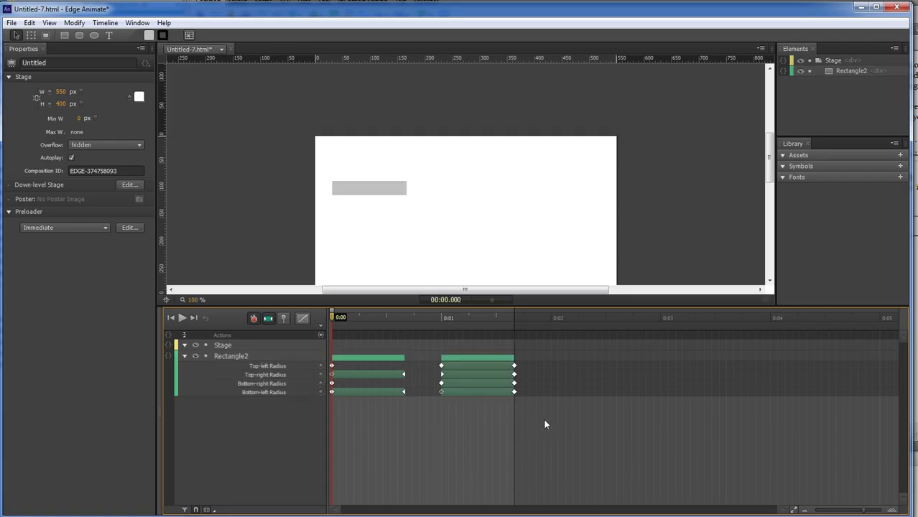
drag(332, 318, 522, 328)
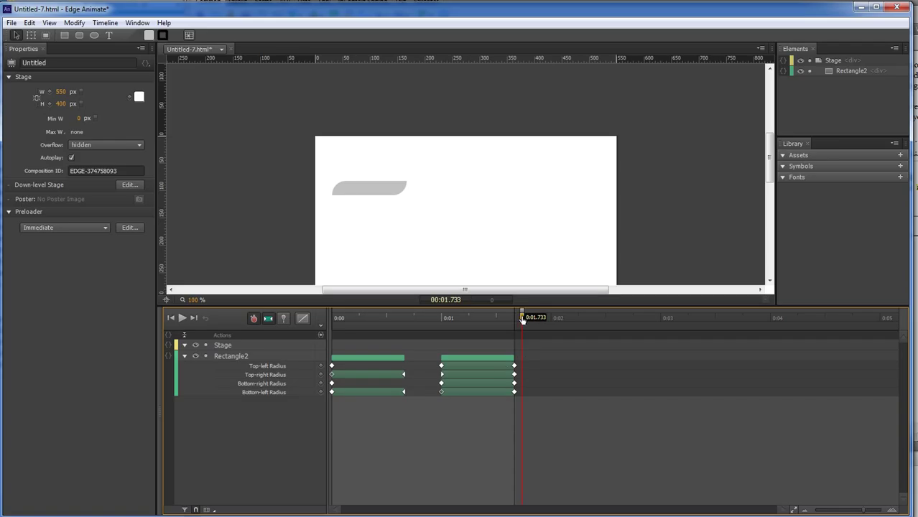
- Scrub from 0:00 through the first corner-rounding transition, stopping the playhead at 0:00.267
drag(524, 321, 390, 320)
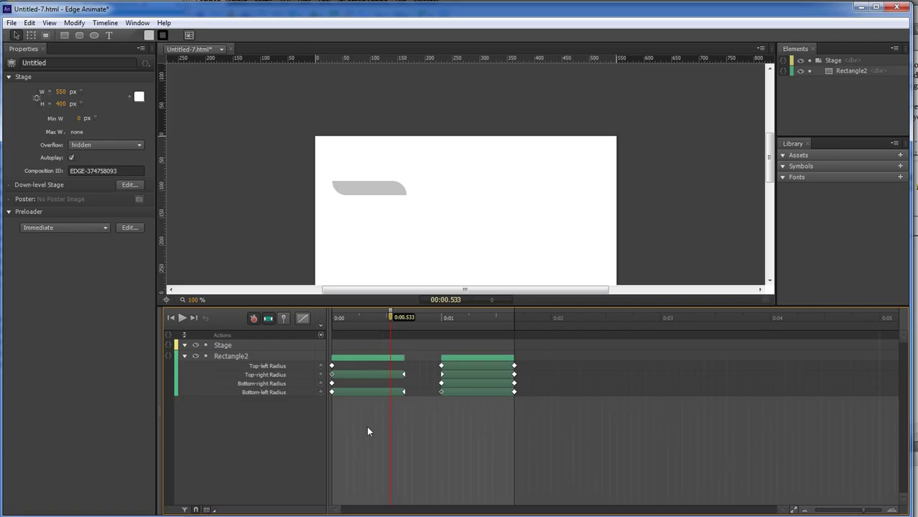
mouse_move(392, 320)
mouse_down()
mouse_move(341, 320)
mouse_move(395, 320)
mouse_up()
drag(390, 319, 367, 322)
drag(369, 318, 358, 321)
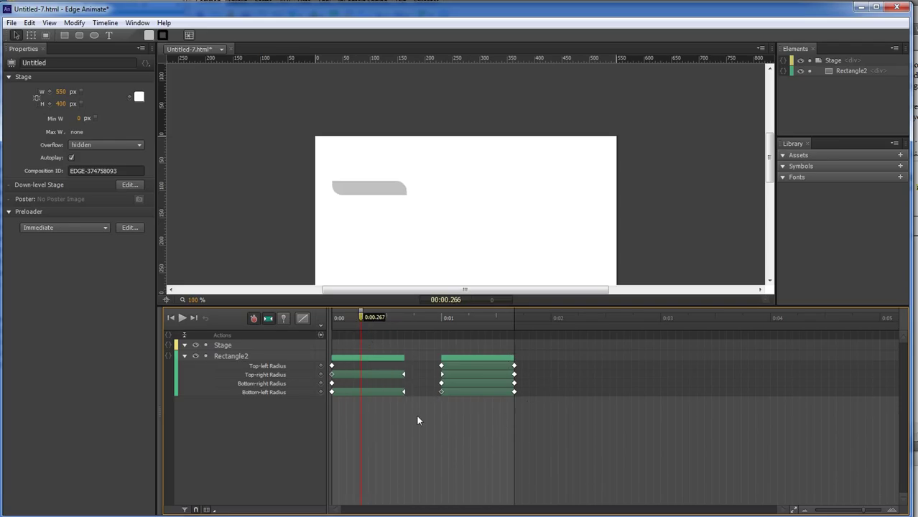
- Shorten both corner-radius transitions by dragging their end keyframes earlier
click(404, 375)
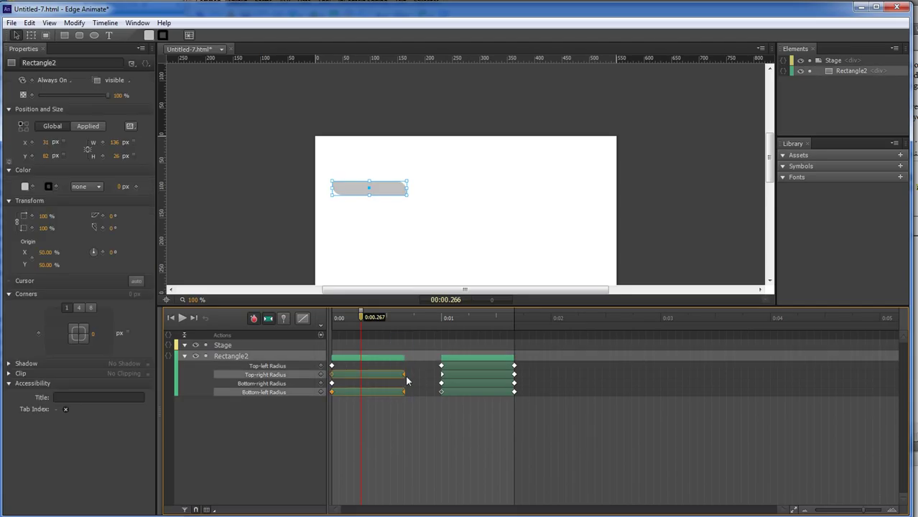
drag(405, 375, 375, 374)
click(500, 420)
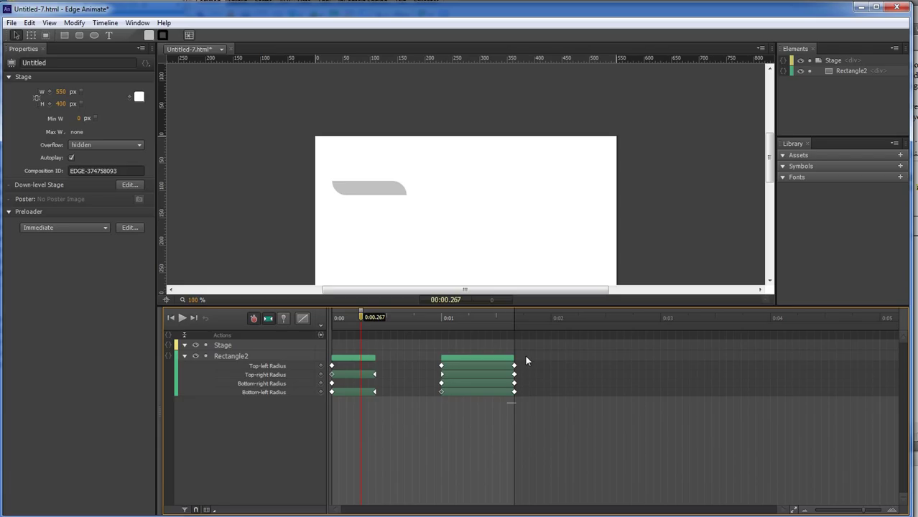
click(524, 355)
drag(515, 367, 478, 368)
click(399, 407)
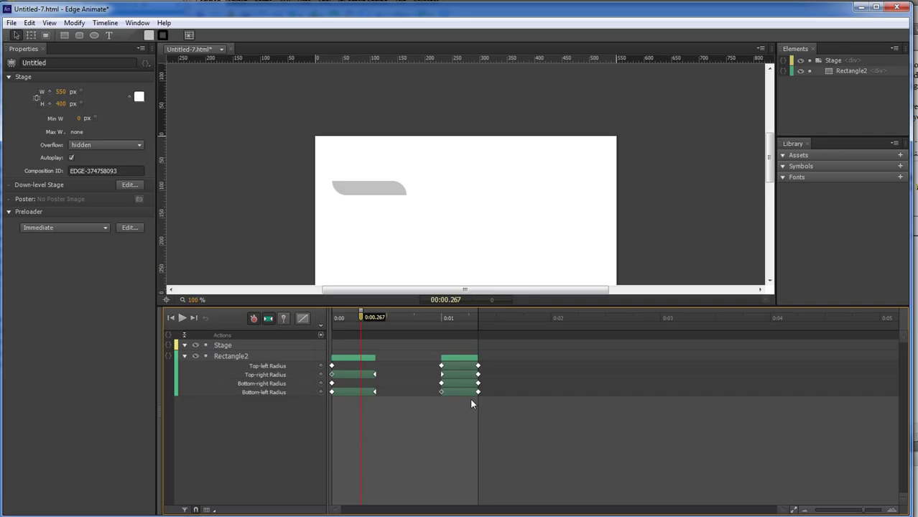
- Lengthen the second transition by moving its end keyframes later
click(474, 355)
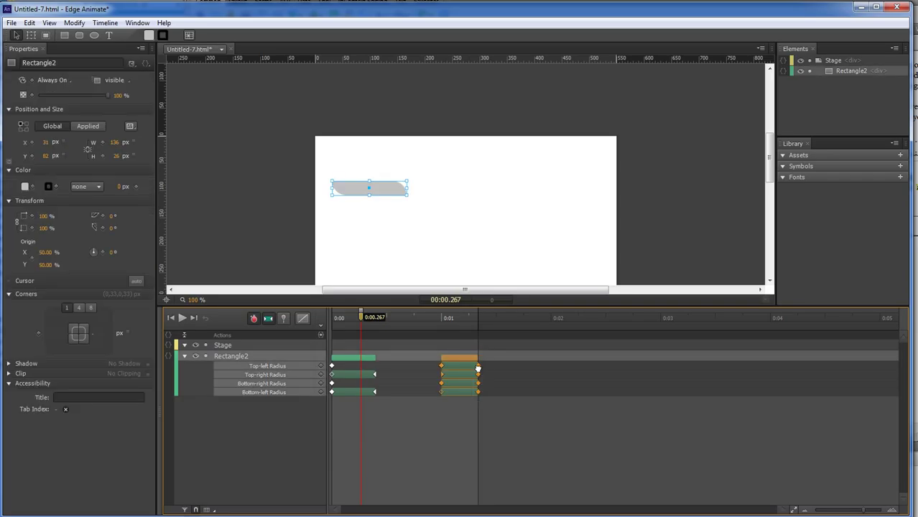
drag(478, 367, 485, 369)
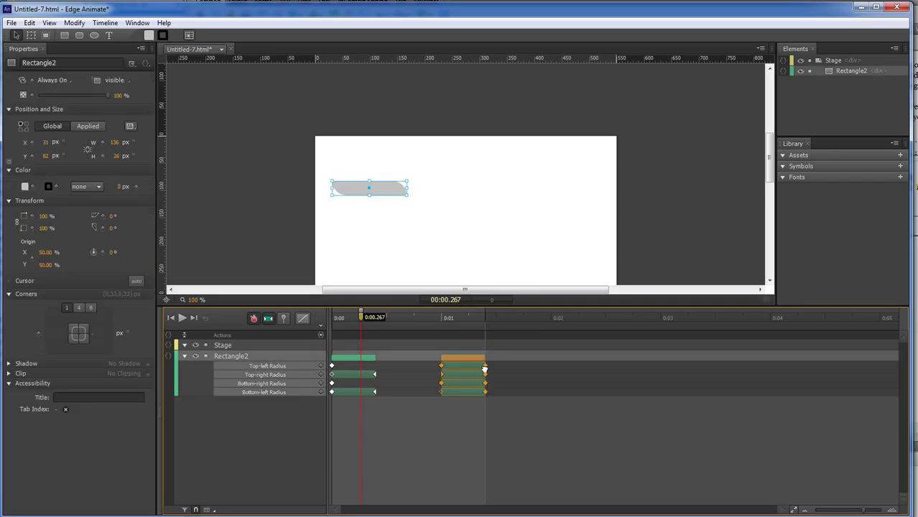
click(495, 420)
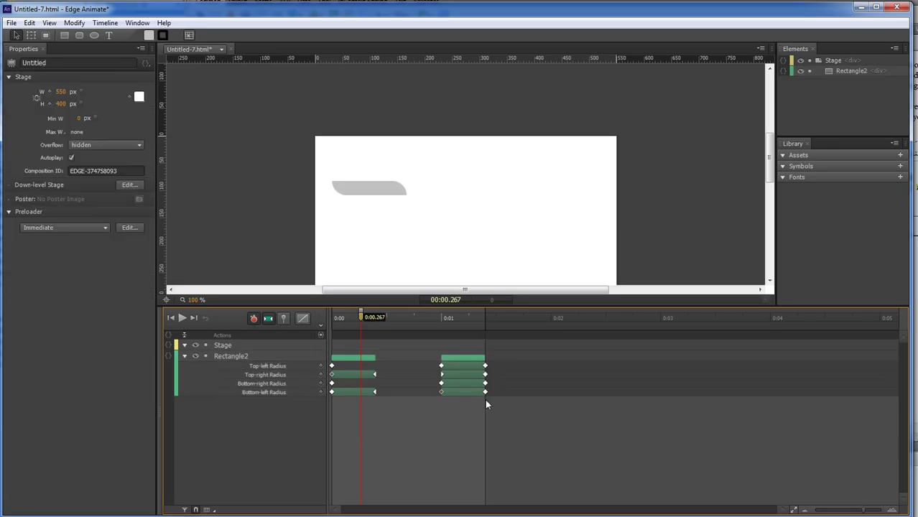
click(482, 357)
drag(486, 367, 493, 367)
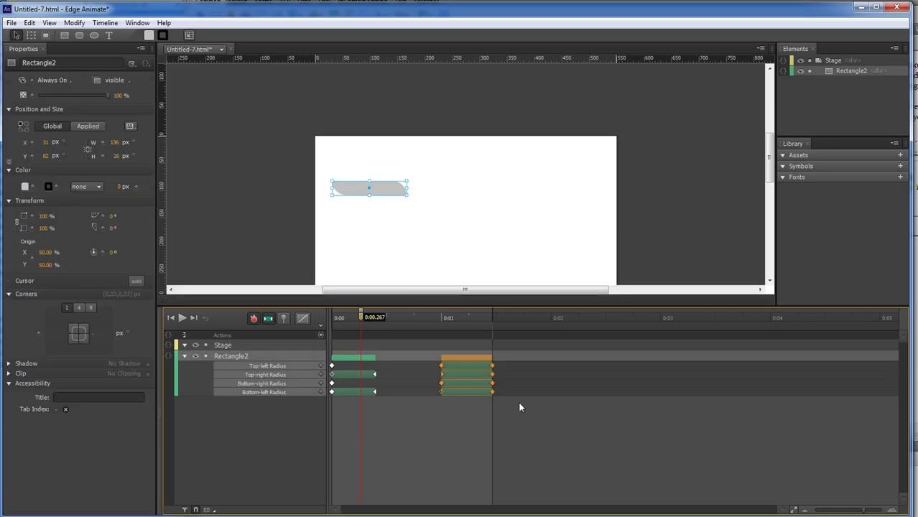
click(458, 418)
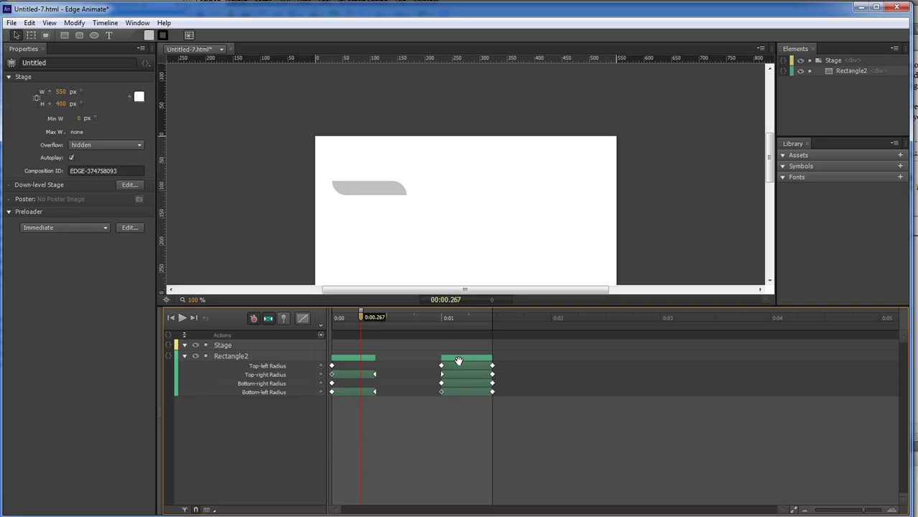
- Put the playhead at 0:00.400 and trim the second transition to about 0.4 seconds
drag(361, 318, 375, 320)
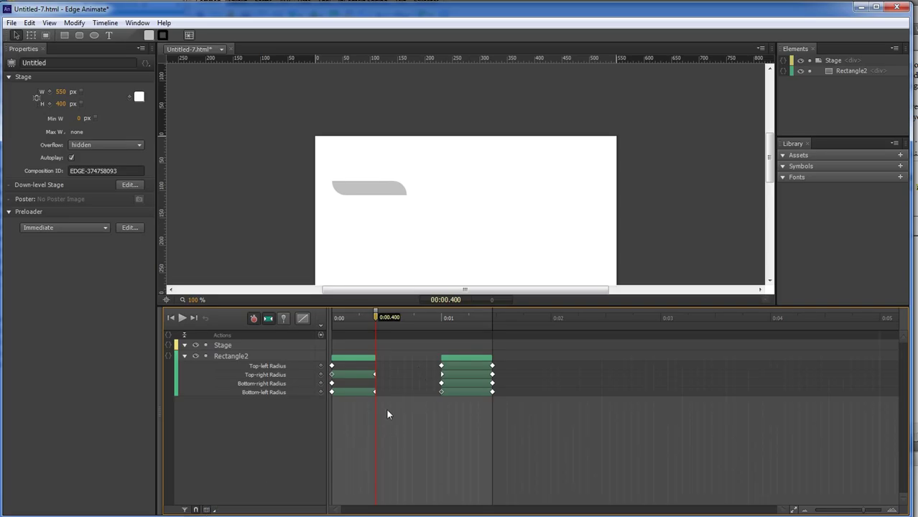
mouse_move(375, 318)
mouse_down()
mouse_move(394, 318)
mouse_move(375, 319)
mouse_up()
drag(493, 406, 486, 368)
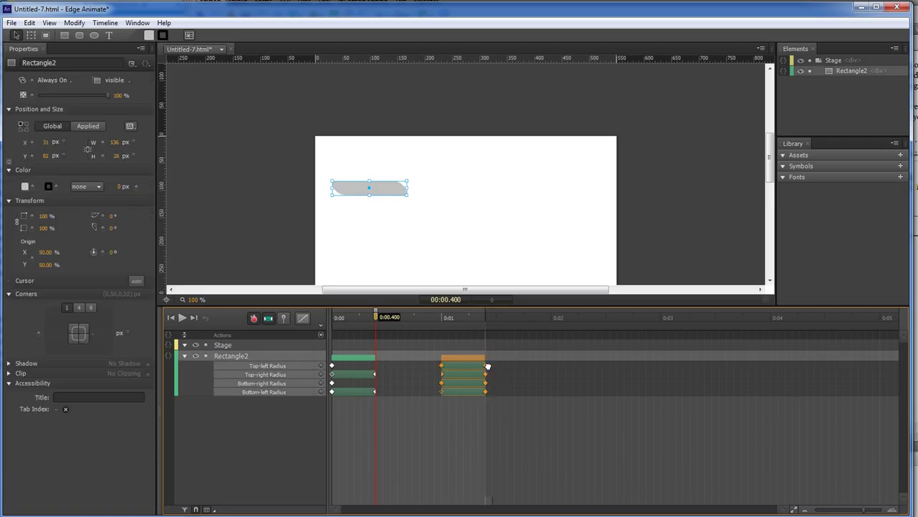
click(495, 416)
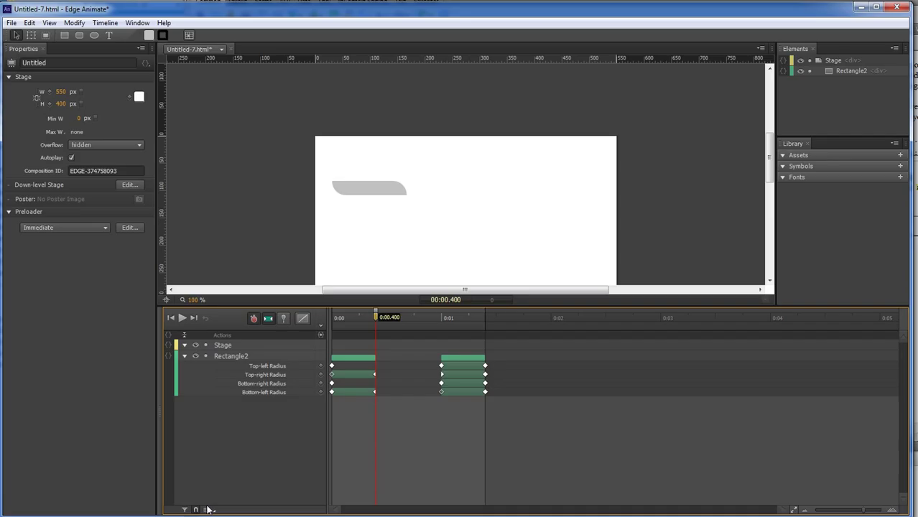
- Try grid rates of 10, 2 and 30 per second, settling on 4 per second
click(215, 510)
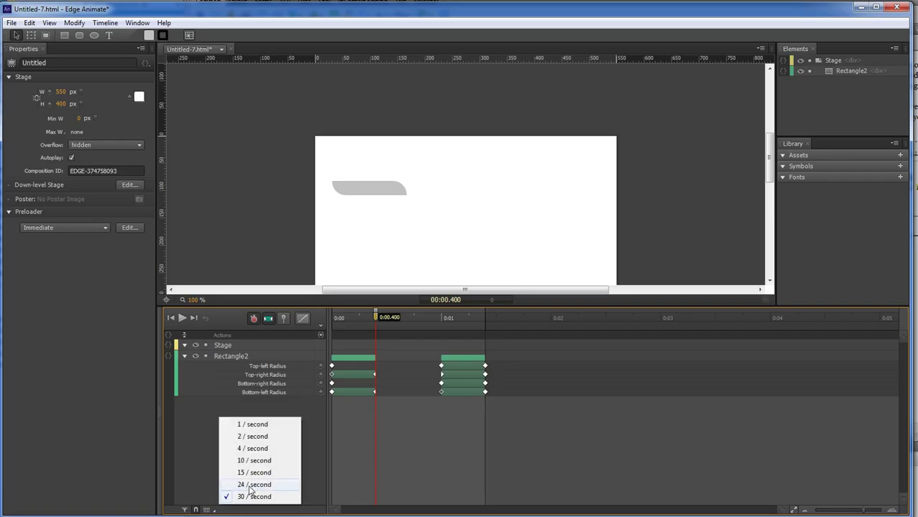
click(244, 493)
click(215, 510)
click(255, 461)
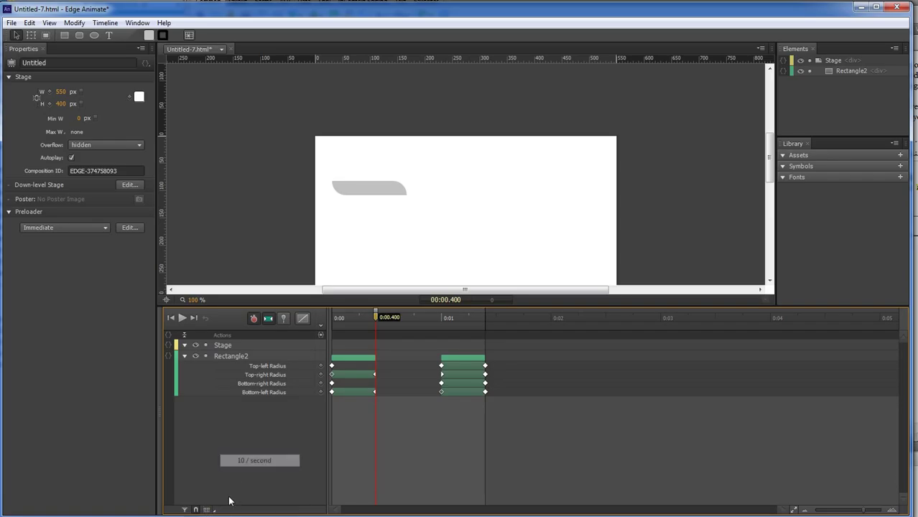
click(215, 510)
click(254, 436)
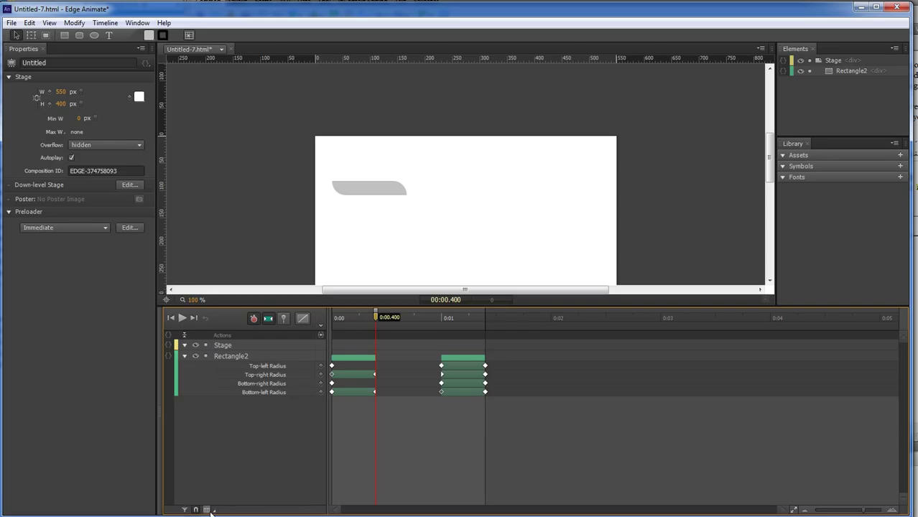
click(214, 510)
click(254, 448)
click(215, 510)
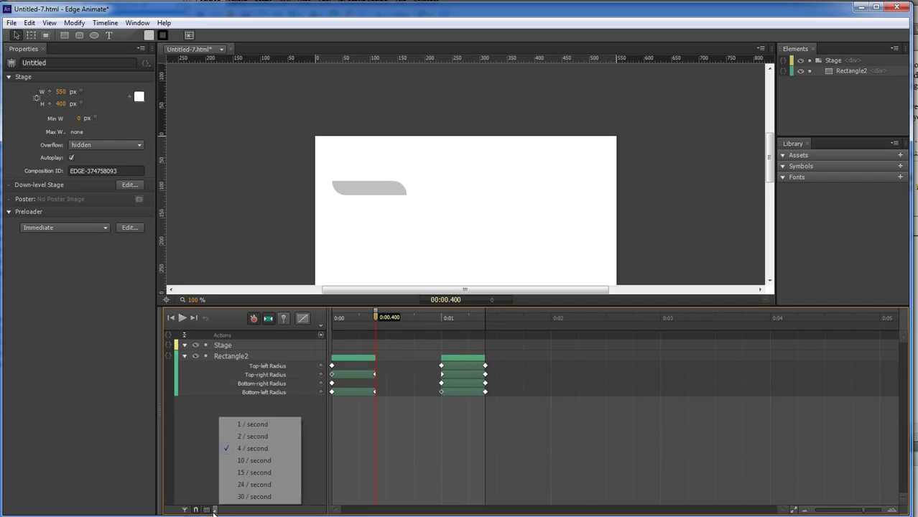
click(255, 498)
click(215, 510)
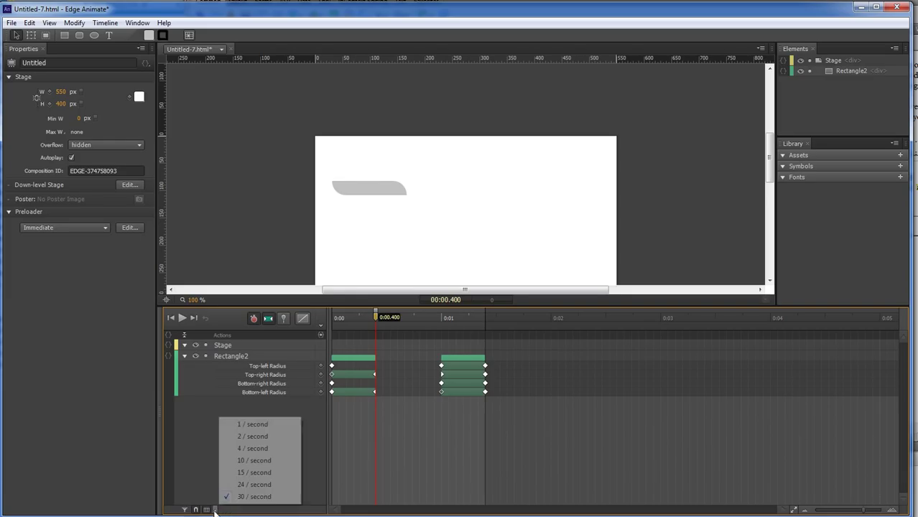
click(270, 449)
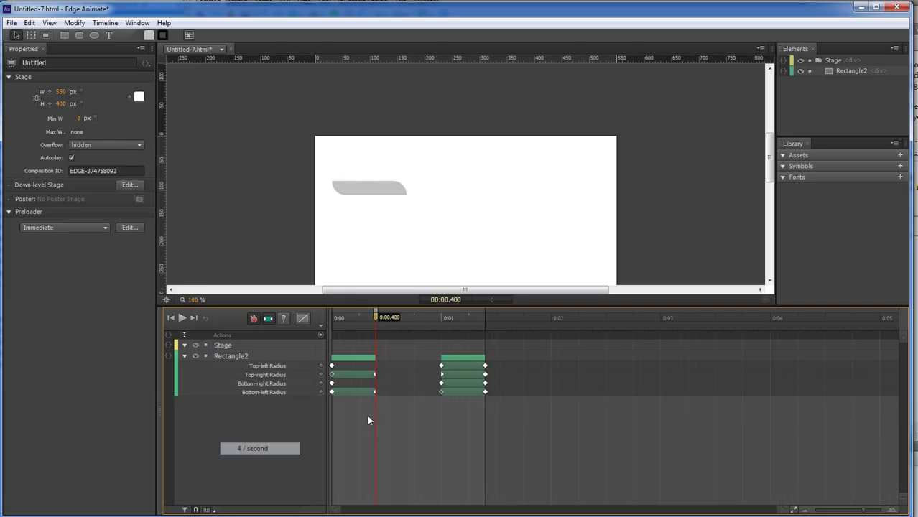
- Extend the transitions to end at 0:00.500 and 0:01.500, then return the playhead to start
click(374, 352)
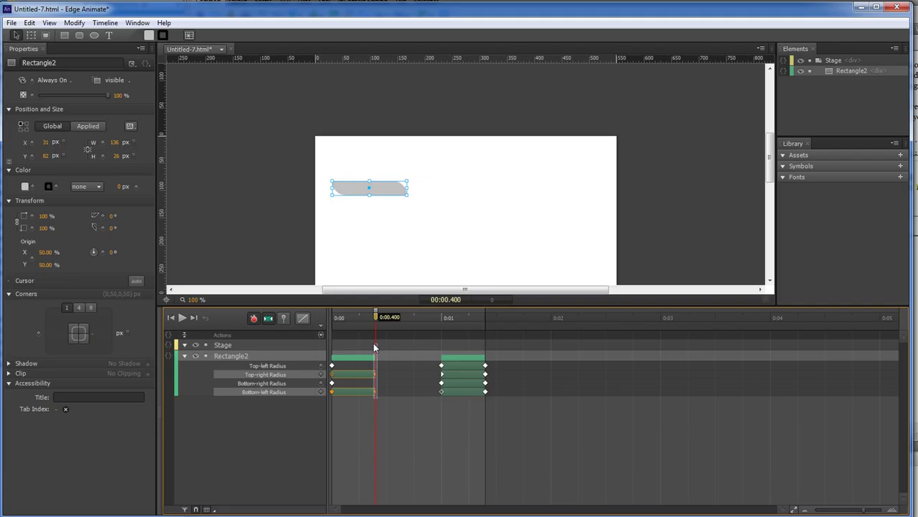
drag(375, 374, 384, 375)
click(494, 406)
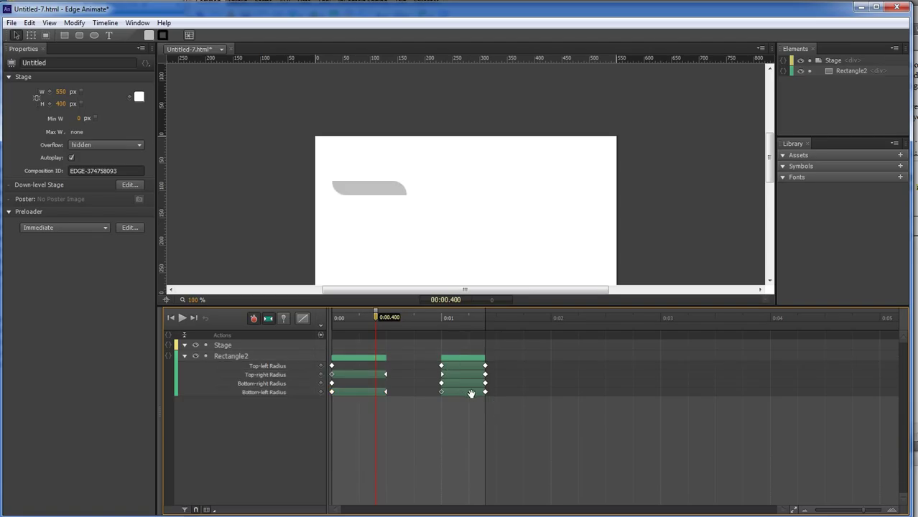
drag(484, 357, 496, 367)
click(477, 438)
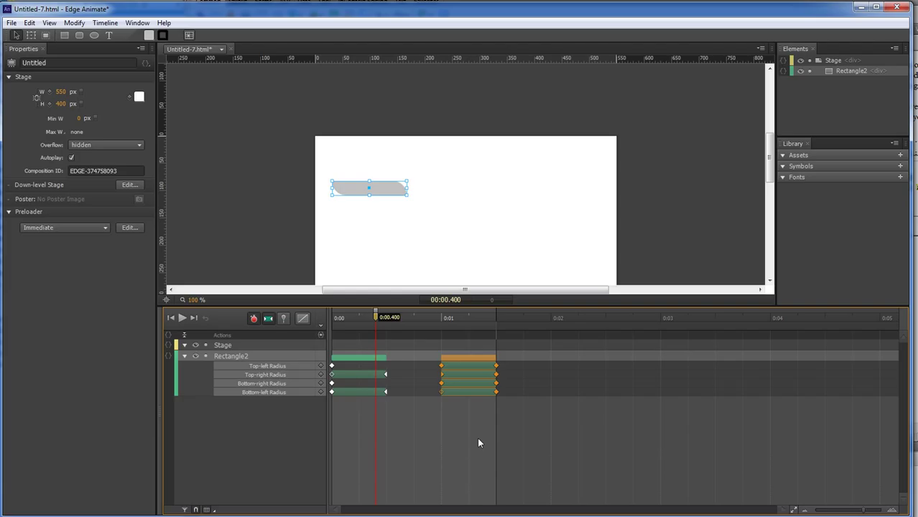
drag(384, 319, 330, 321)
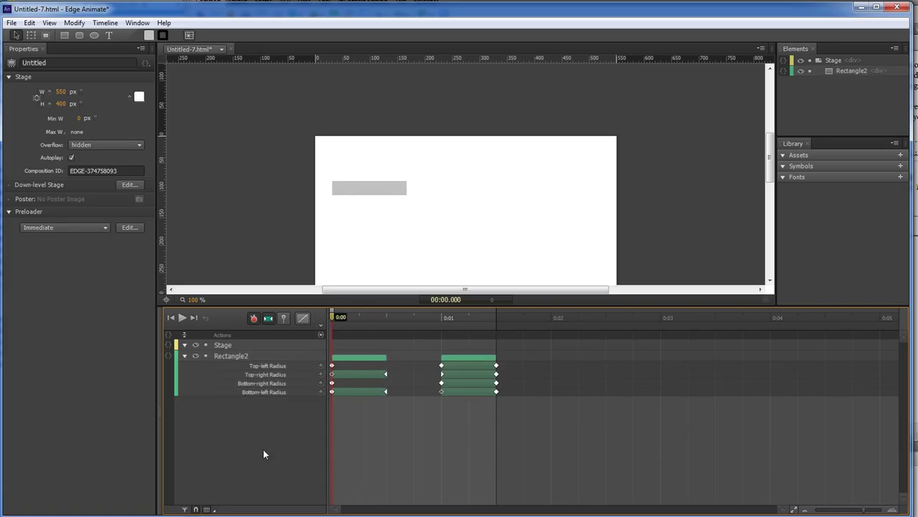
- Play the timeline and scrub near the end to check the two rounded corners
key(space)
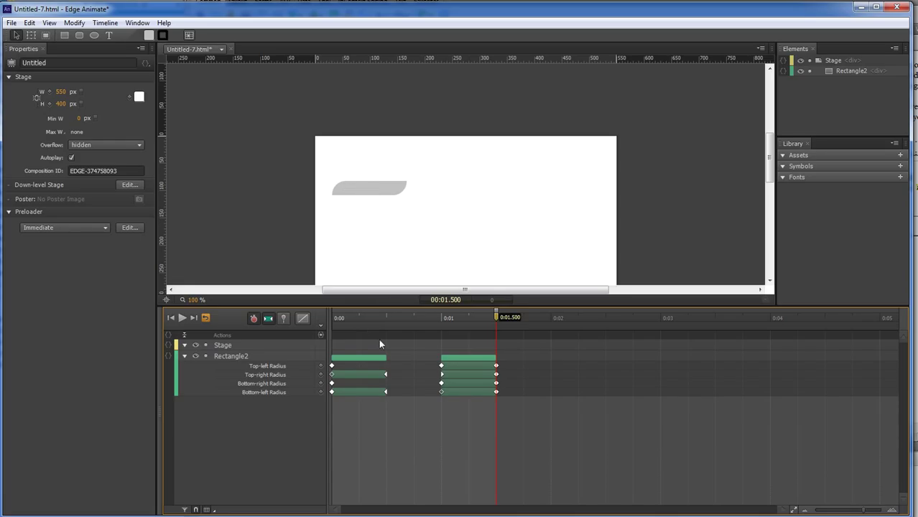
mouse_move(498, 322)
mouse_down()
mouse_move(332, 320)
mouse_move(510, 321)
mouse_up()
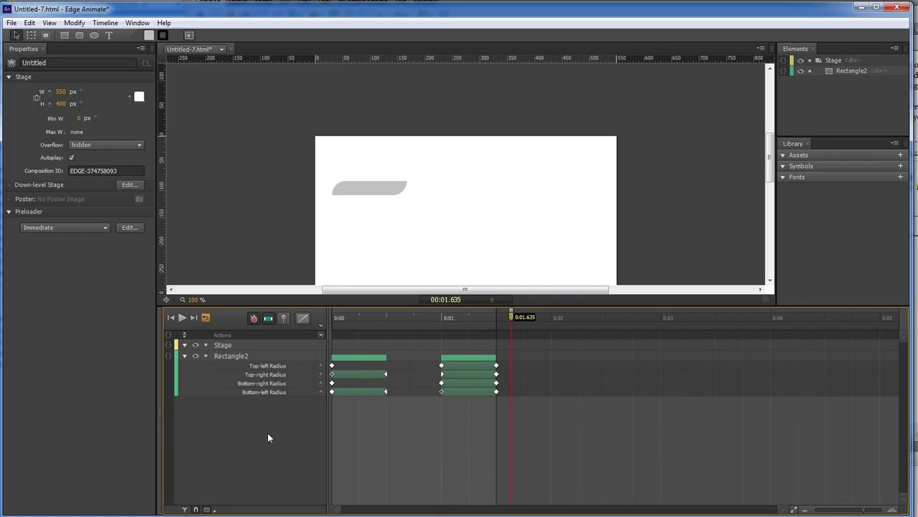